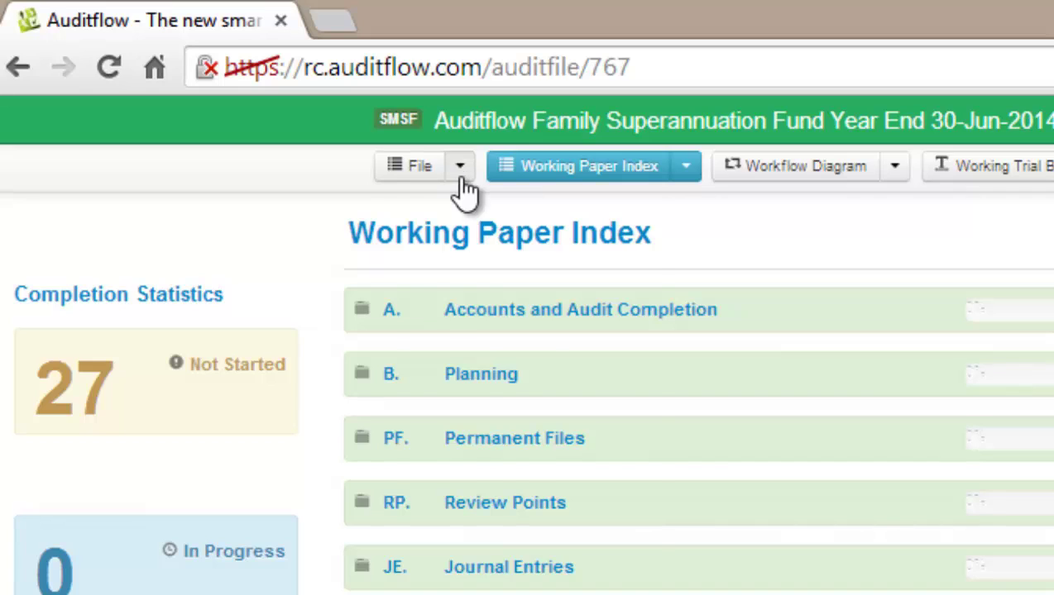
Launch the standard CSV trial balance import wizard from the audit file's actions menu.
click(461, 176)
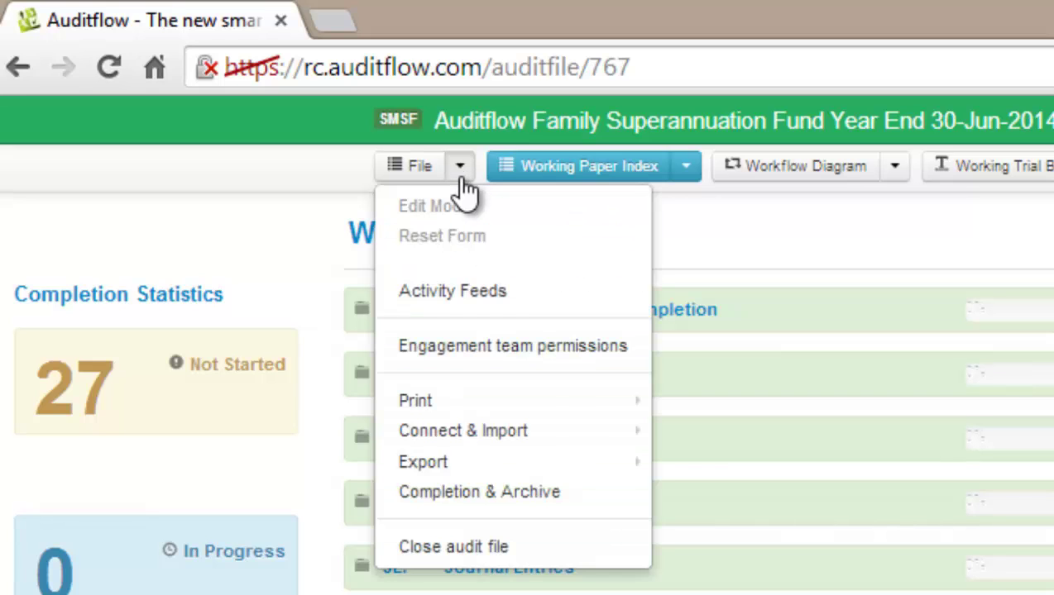
mouse_move(463, 431)
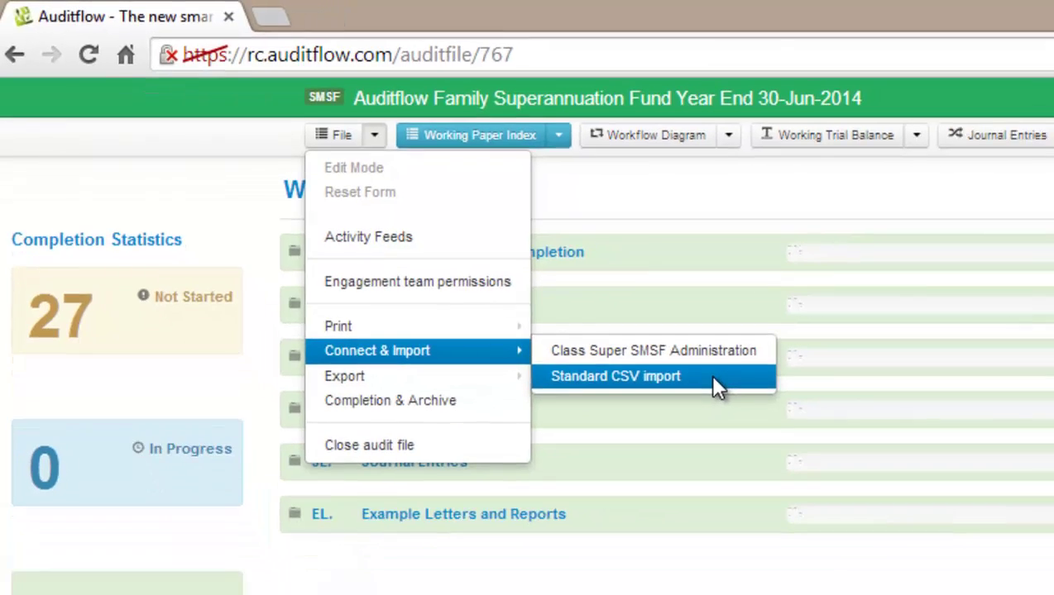
click(710, 379)
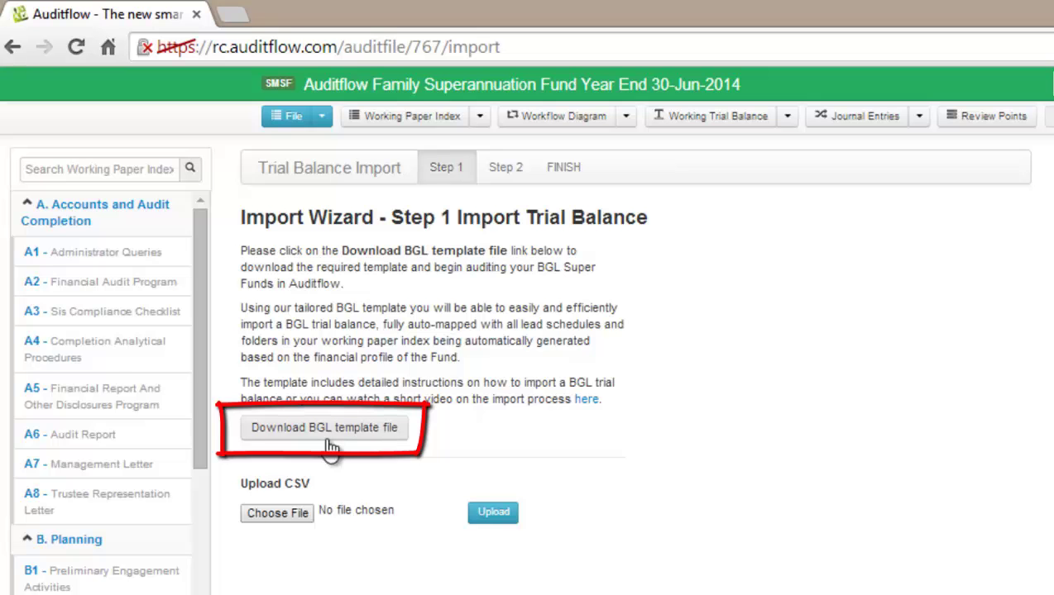
Download the BGL automap template, dismiss the download notice, and switch to its folder.
click(326, 436)
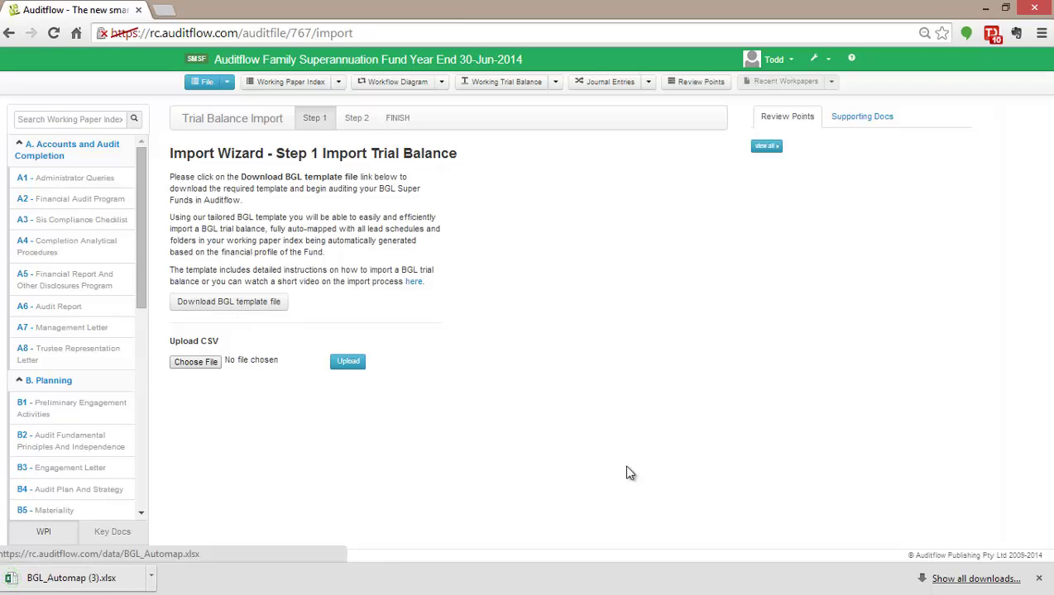
click(1040, 582)
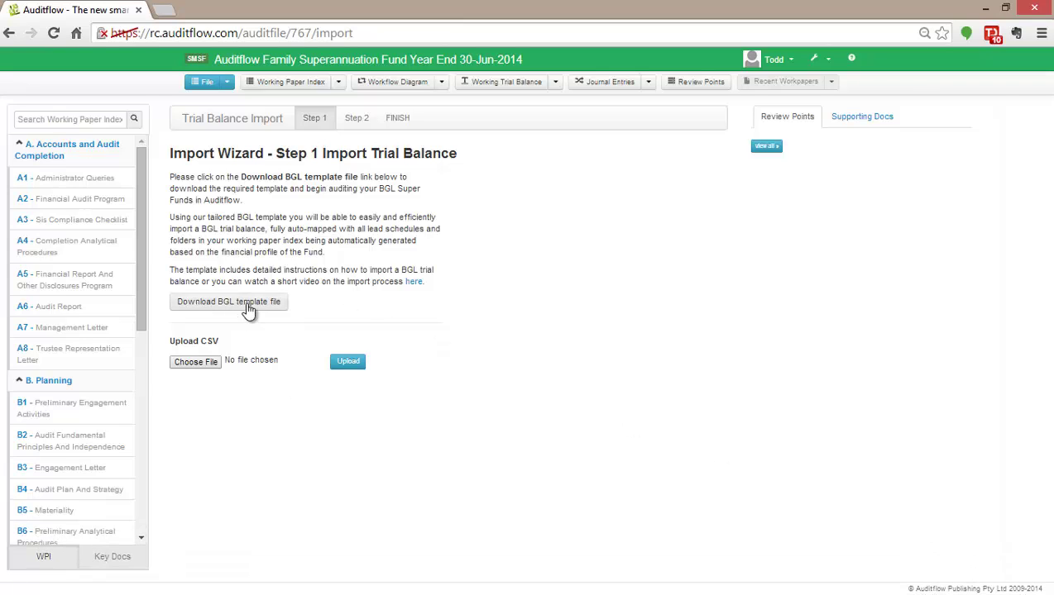
key(alt+Tab)
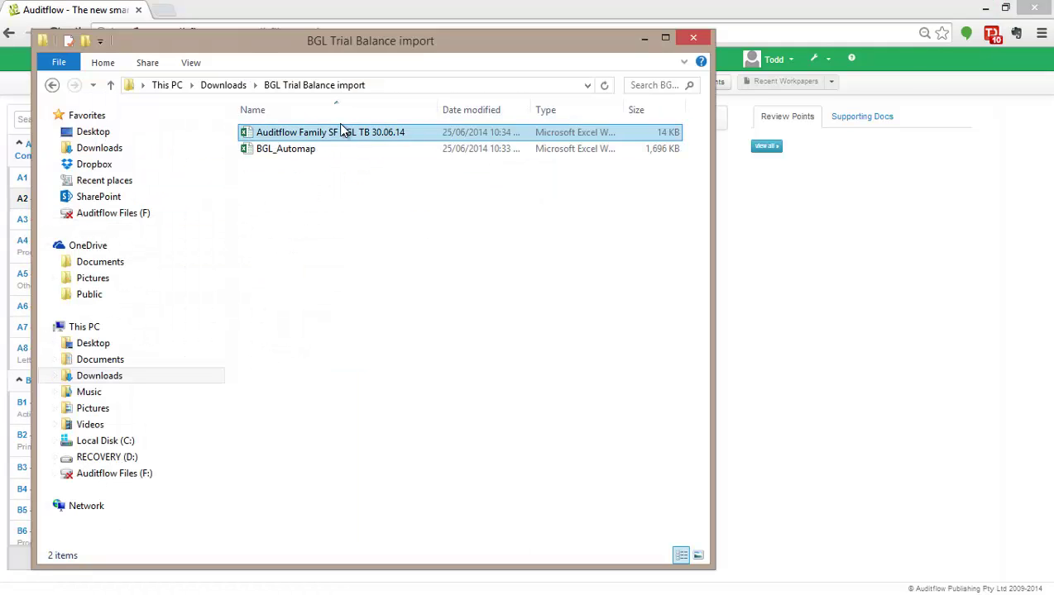
Open BGL_Automap and review its BGL CoA Automap and Instructions sheets.
click(321, 155)
double_click(320, 154)
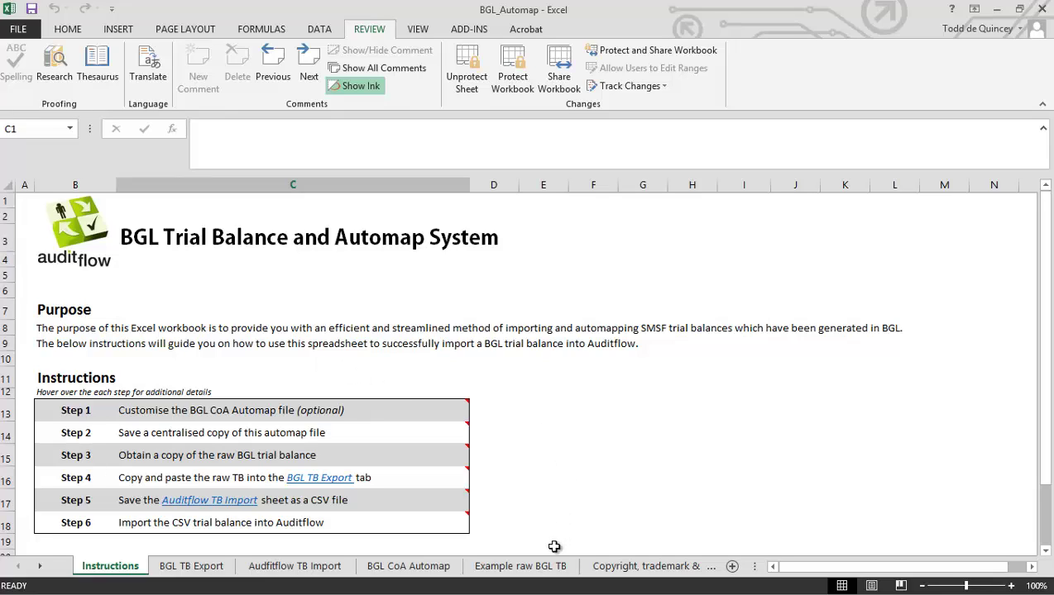
click(433, 571)
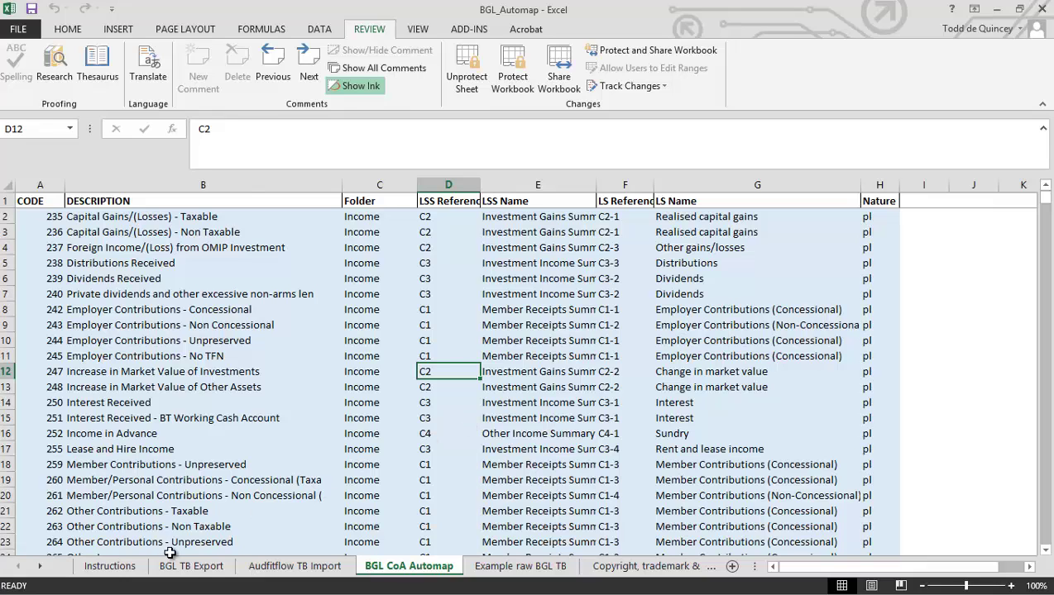
click(124, 567)
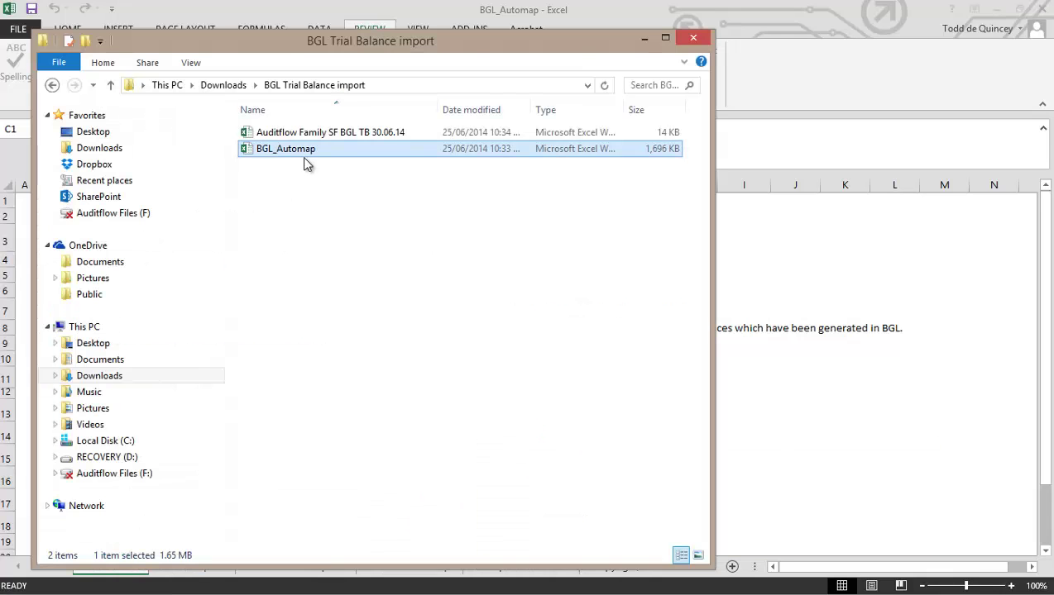
Open the Auditflow Family SF BGL TB 30.06.14 trial balance and copy all its data.
ctrl+click(304, 135)
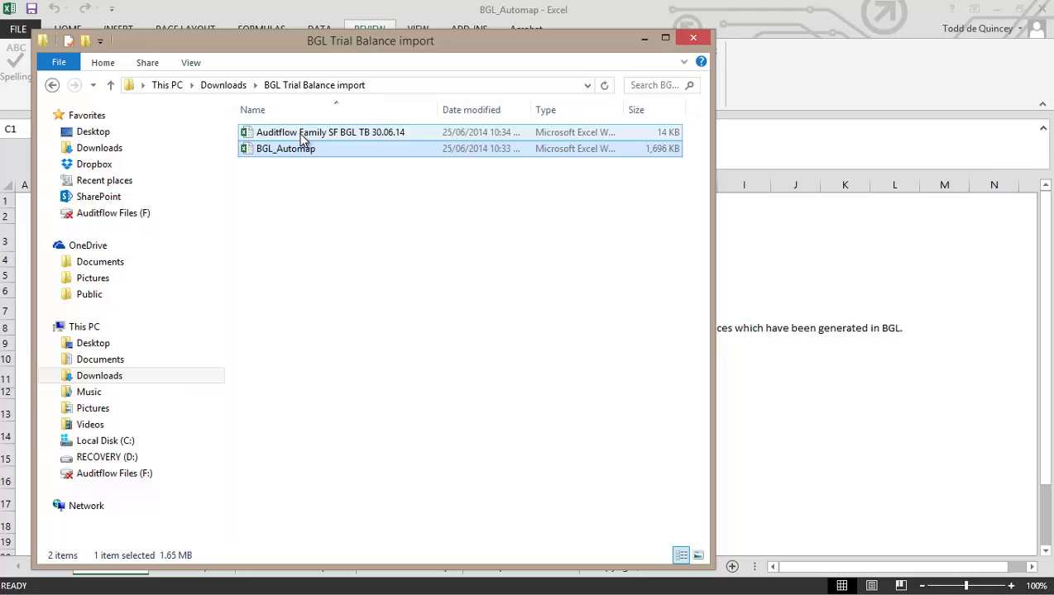
ctrl+click(310, 138)
click(643, 41)
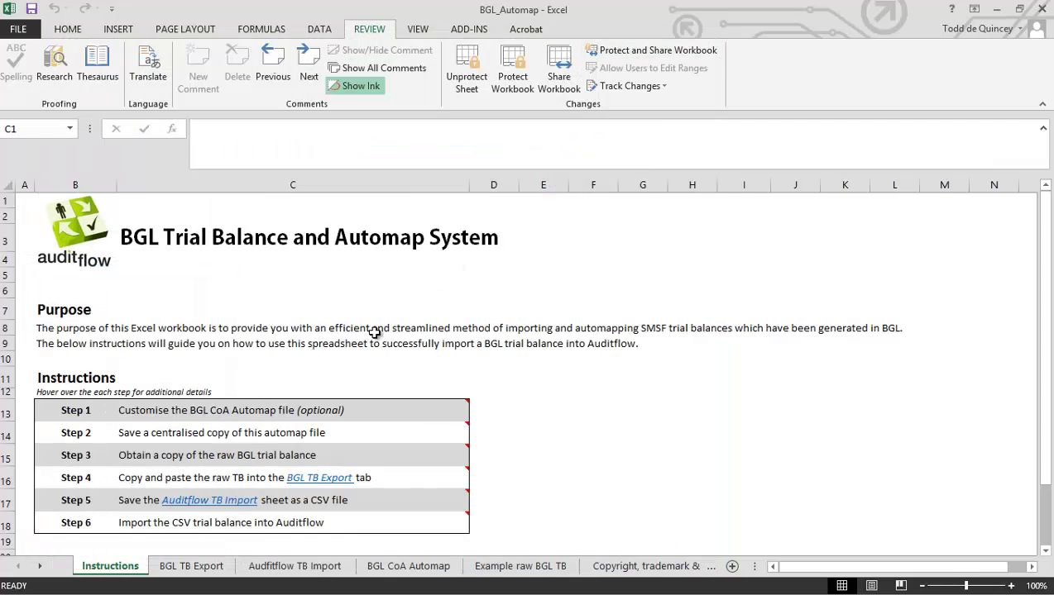
key(alt+Tab)
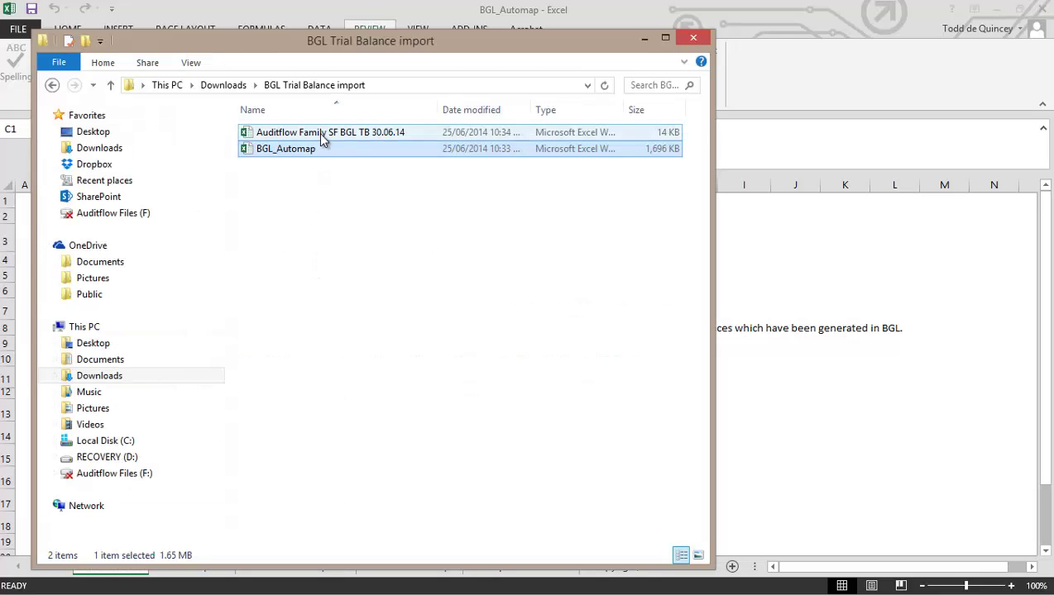
double_click(318, 132)
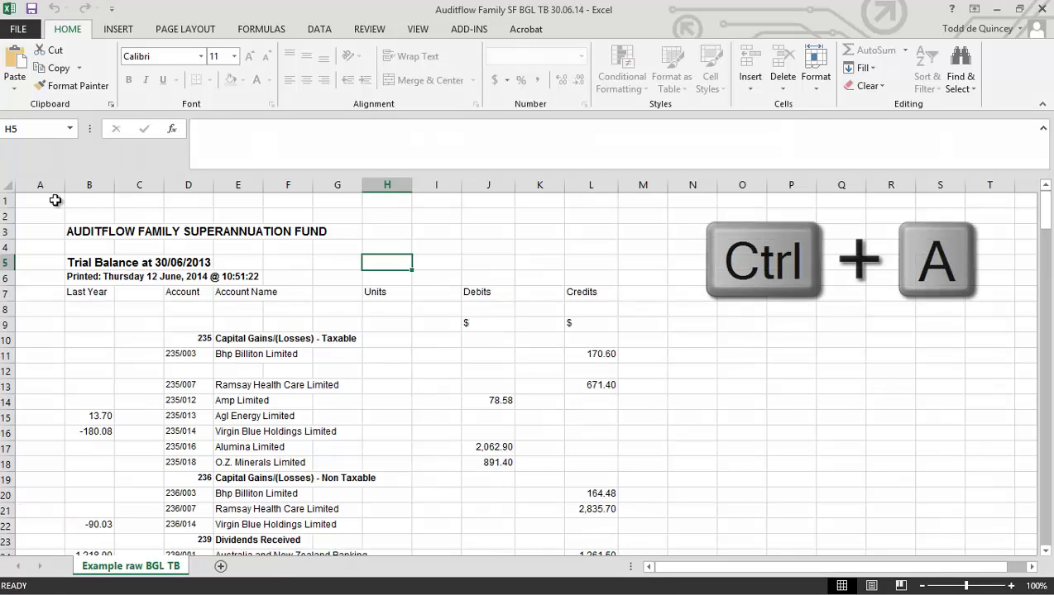
key(ctrl+a)
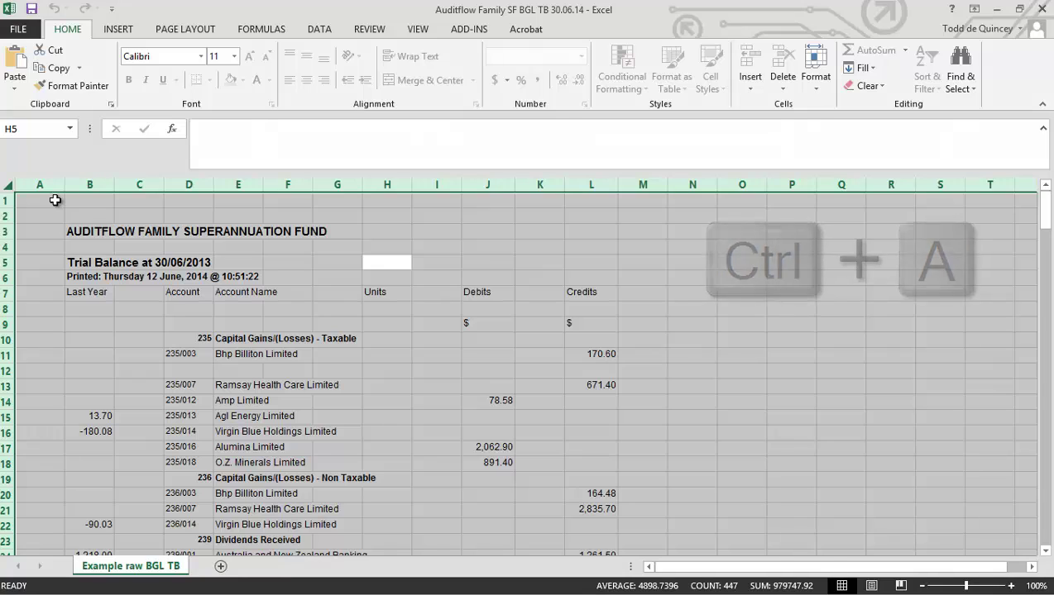
key(ctrl+c)
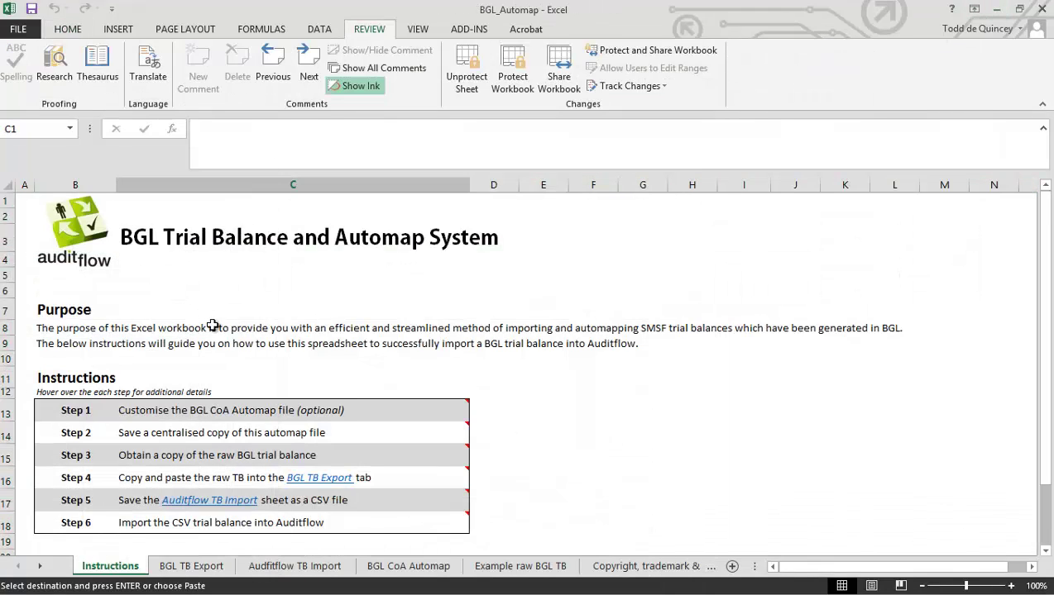
mouse_move(244, 478)
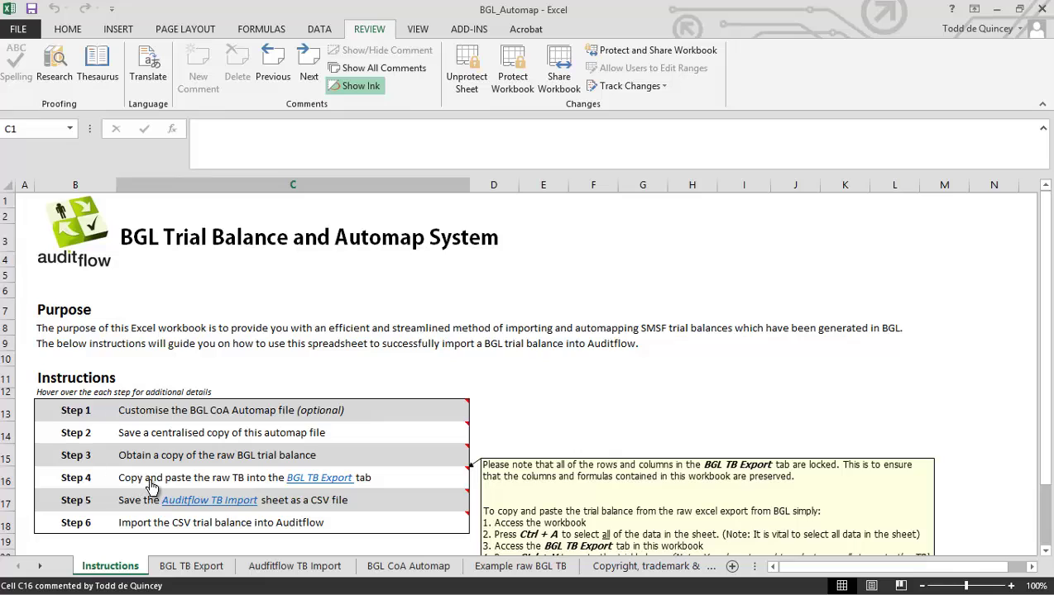
Paste the raw trial balance into BGL_Automap's BGL TB Export sheet.
click(168, 486)
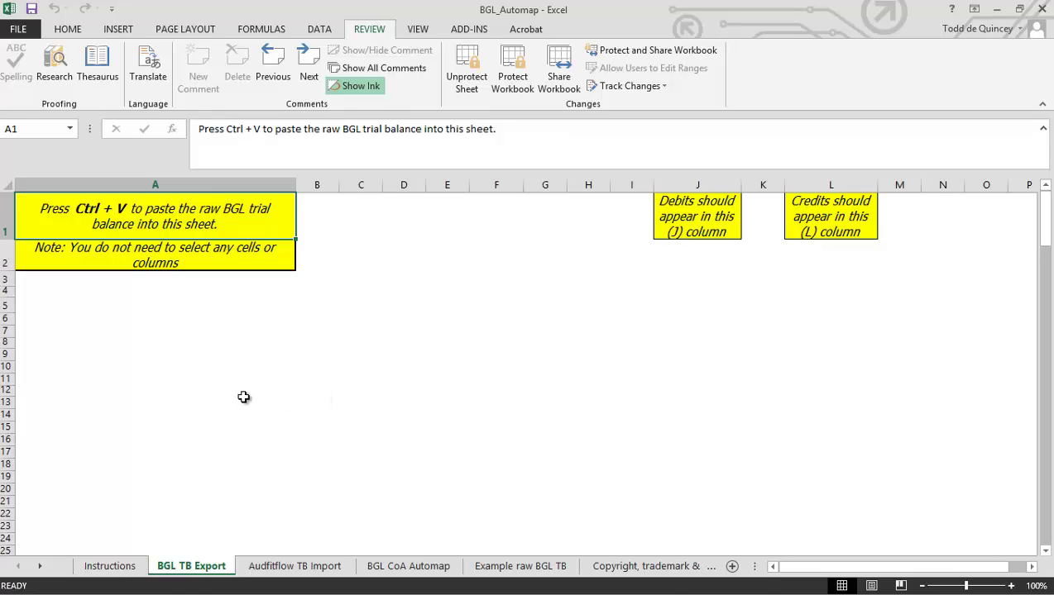
key(ctrl+v)
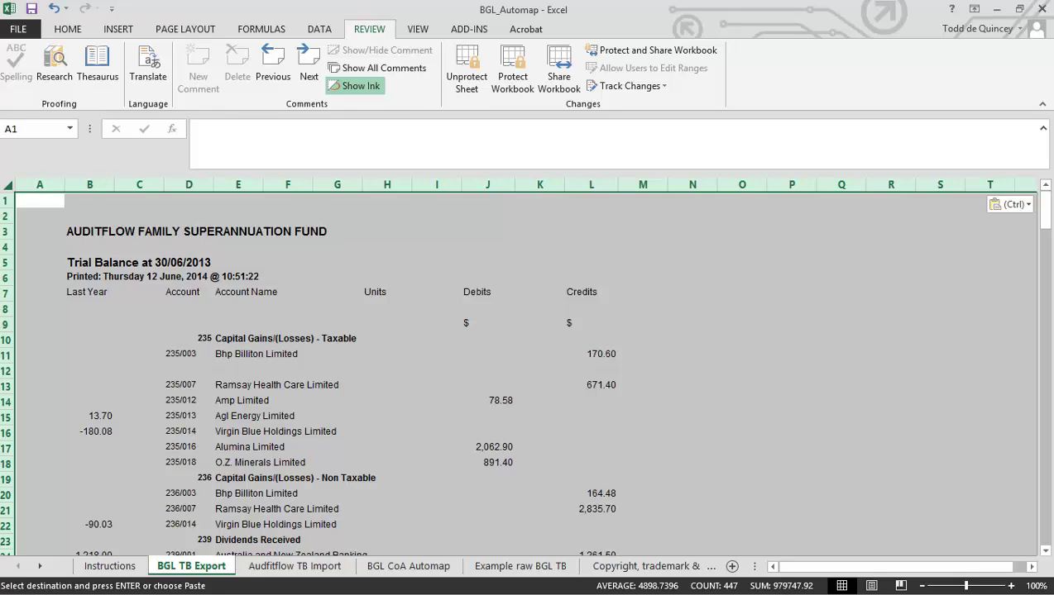
click(110, 565)
mouse_move(231, 500)
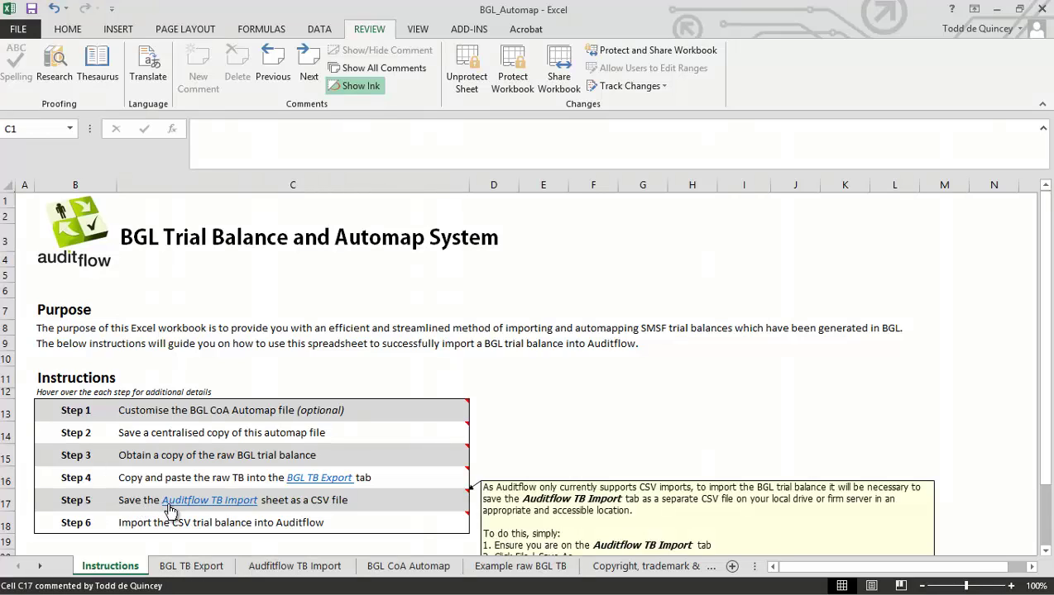
Look through the mapped accounts on the Auditflow TB Import sheet.
click(169, 506)
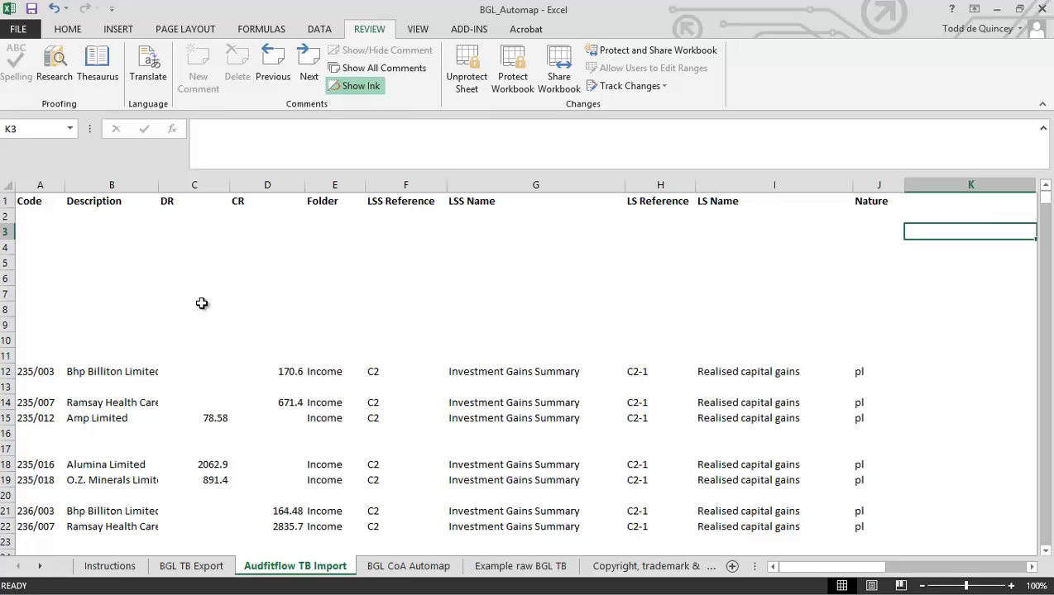
scroll(202, 303, down, 6)
scroll(202, 303, down, 5)
scroll(202, 303, down, 4)
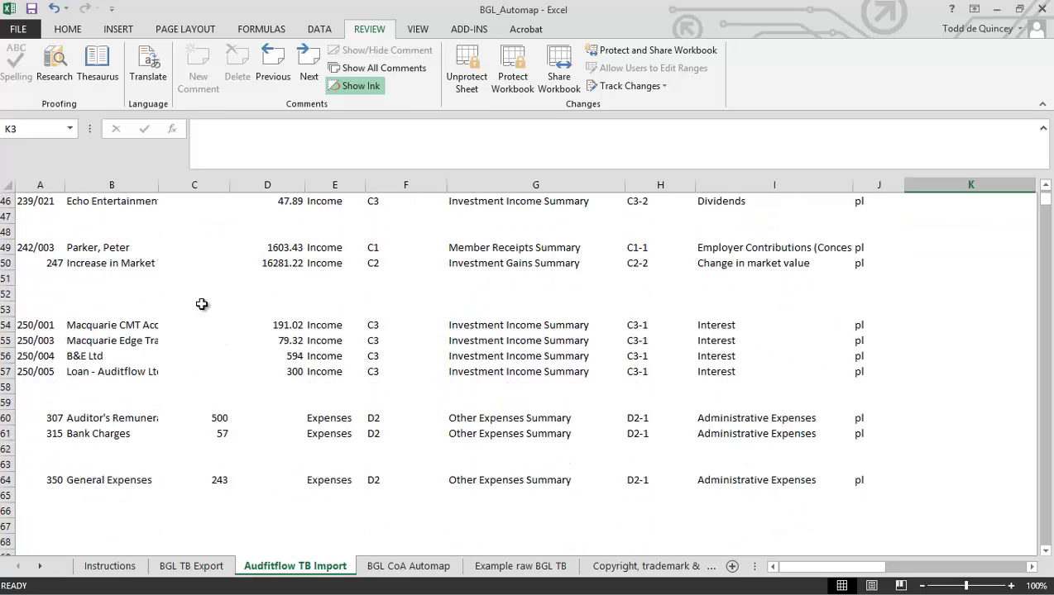
scroll(202, 304, up, 6)
scroll(202, 303, up, 6)
scroll(191, 294, up, 4)
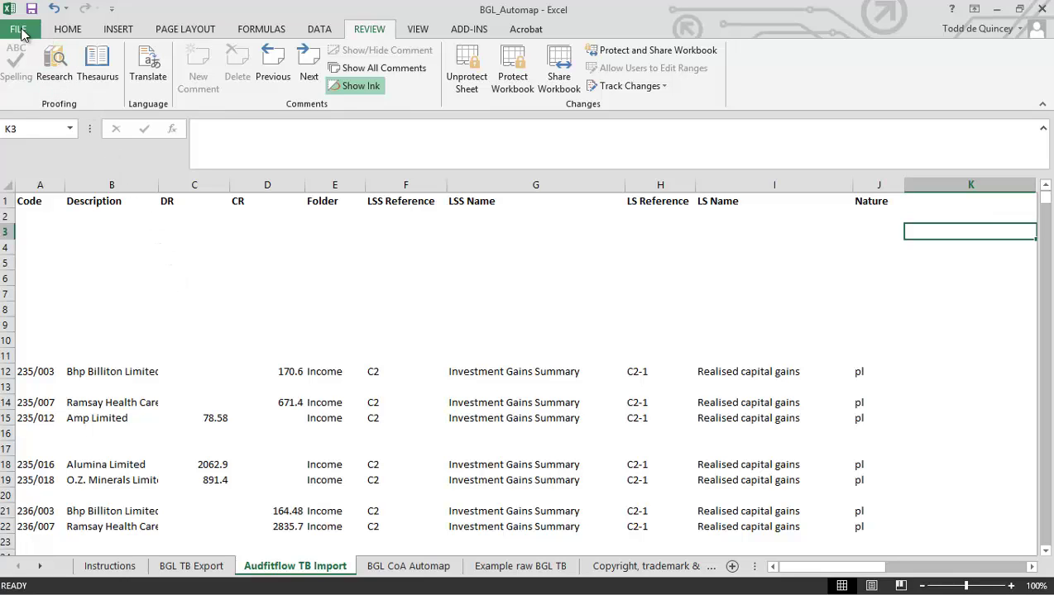
Save a copy as 'Auditflow Family TB in CSV format 30.06.14' in CSV comma-delimited format.
click(18, 30)
click(37, 184)
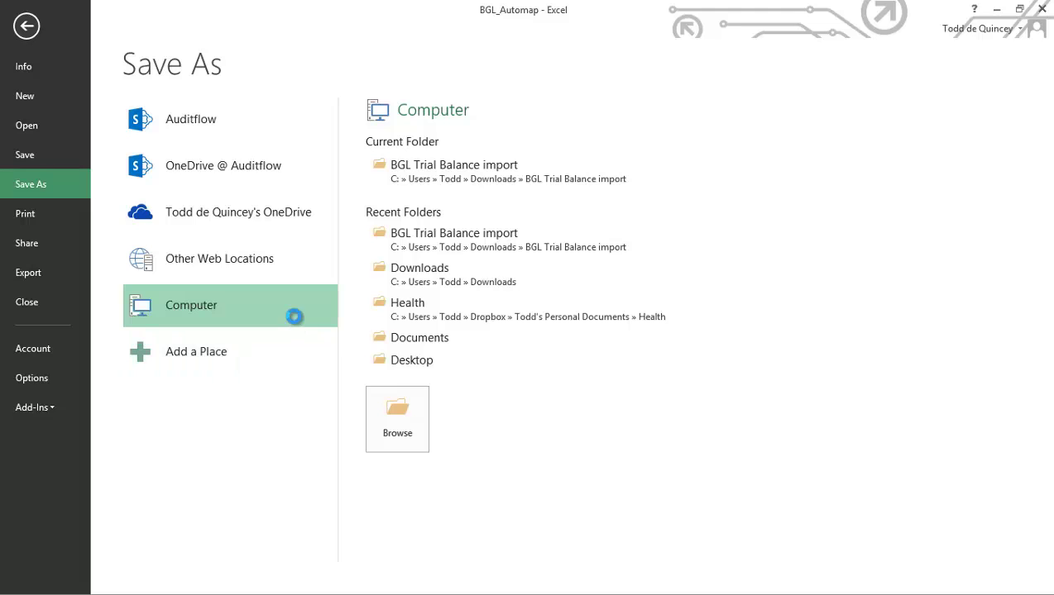
double_click(296, 322)
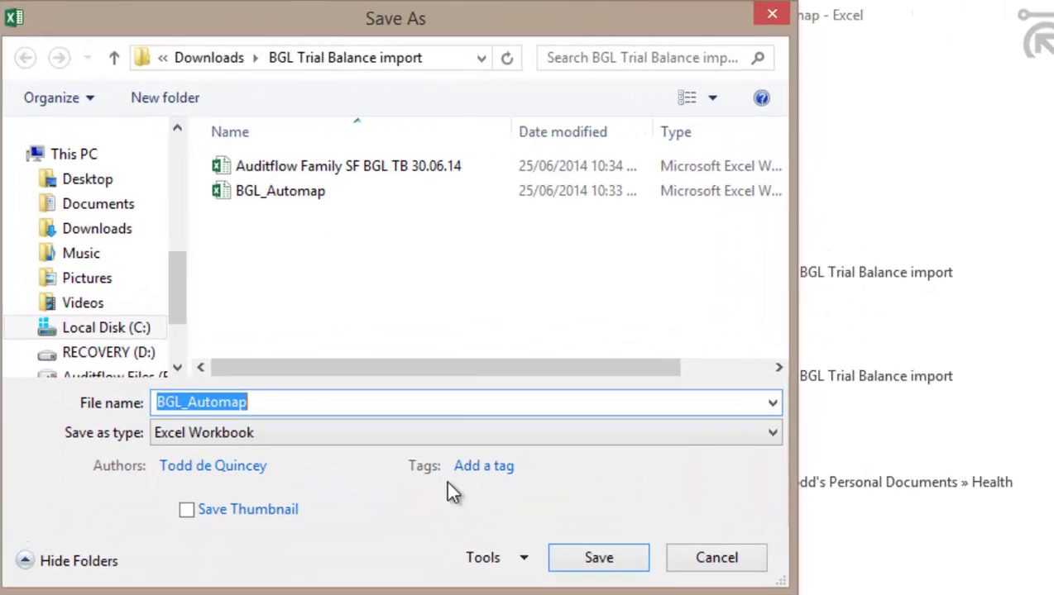
text(Auditflow Family TB in CSV format 30.06.14)
click(416, 433)
key(c)
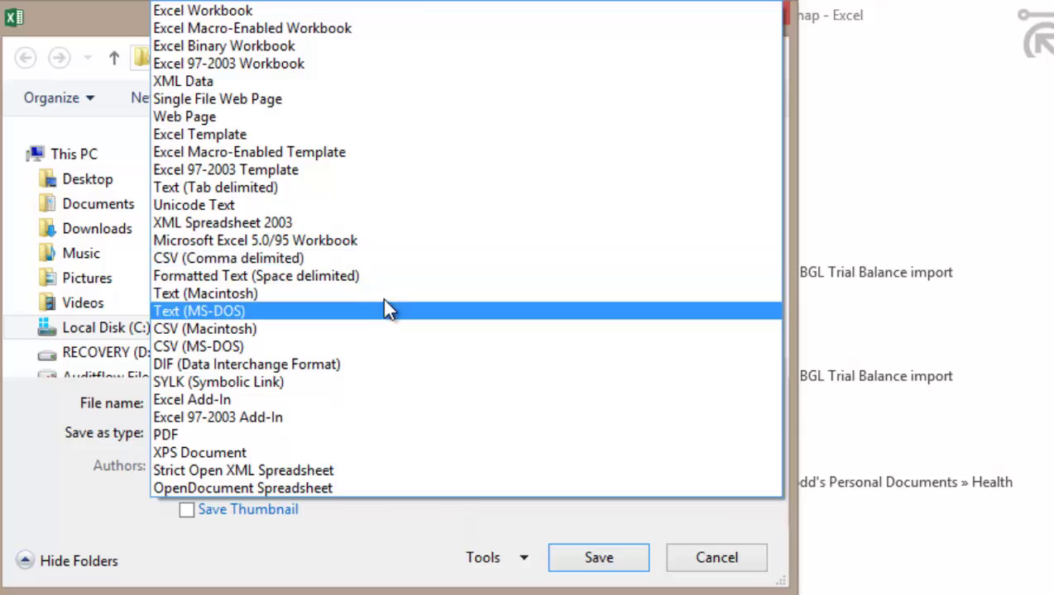
click(377, 258)
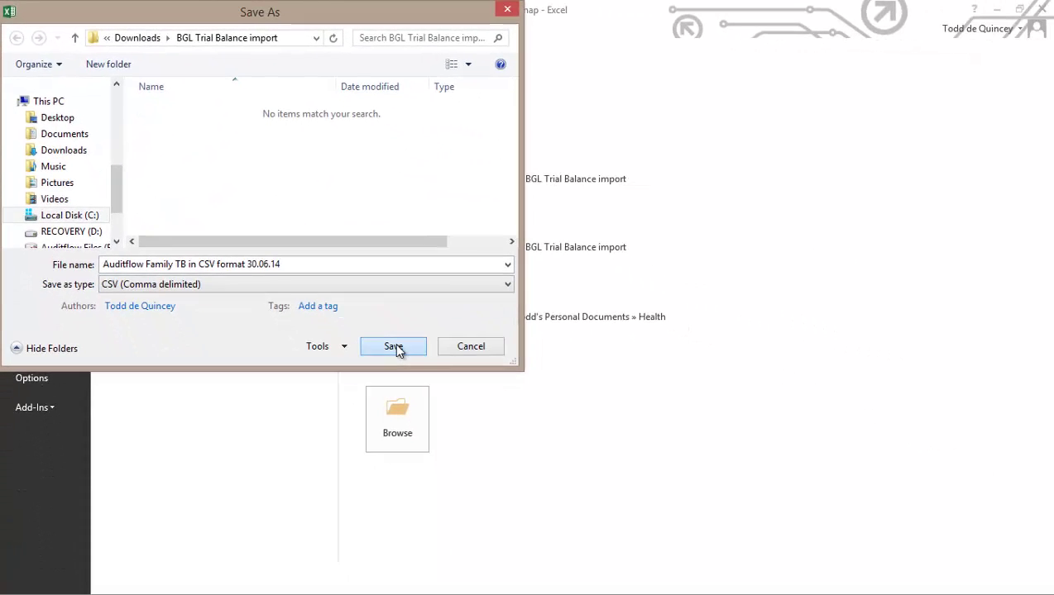
click(401, 354)
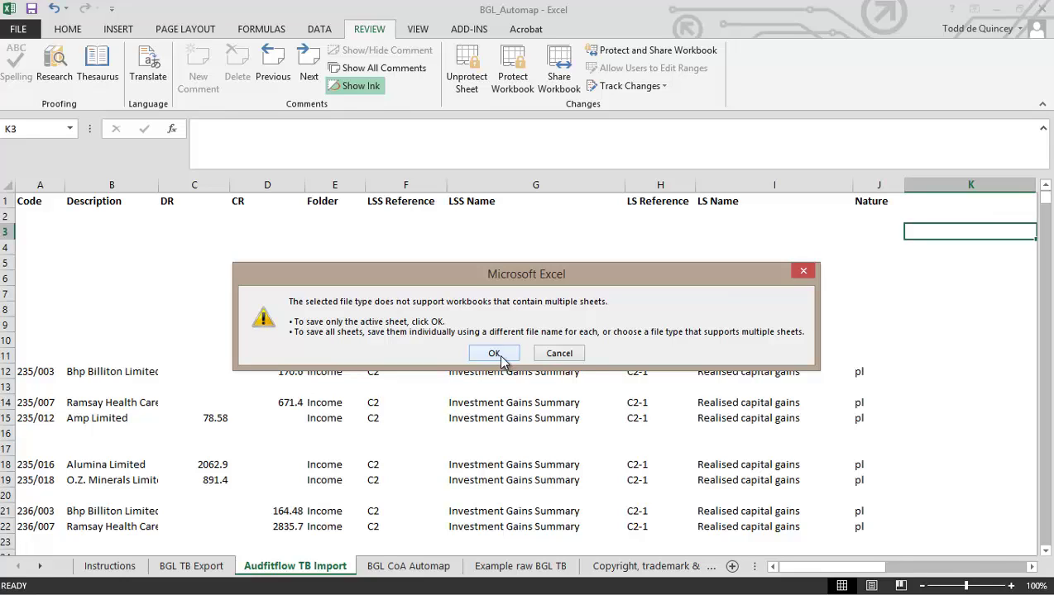
Accept the active-sheet and keep-CSV prompts, then close the workbook without saving.
click(501, 356)
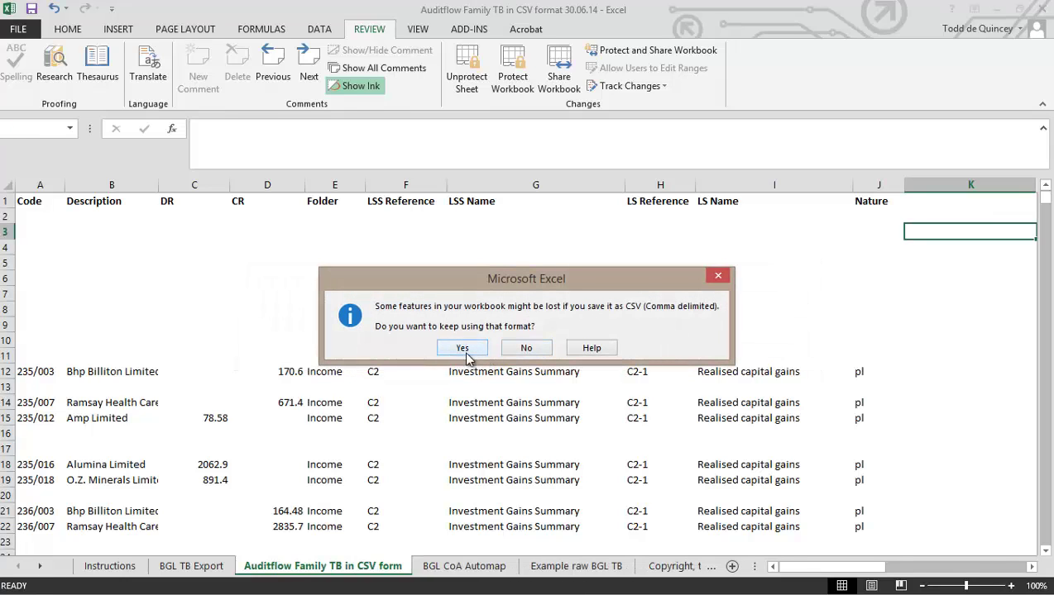
click(465, 350)
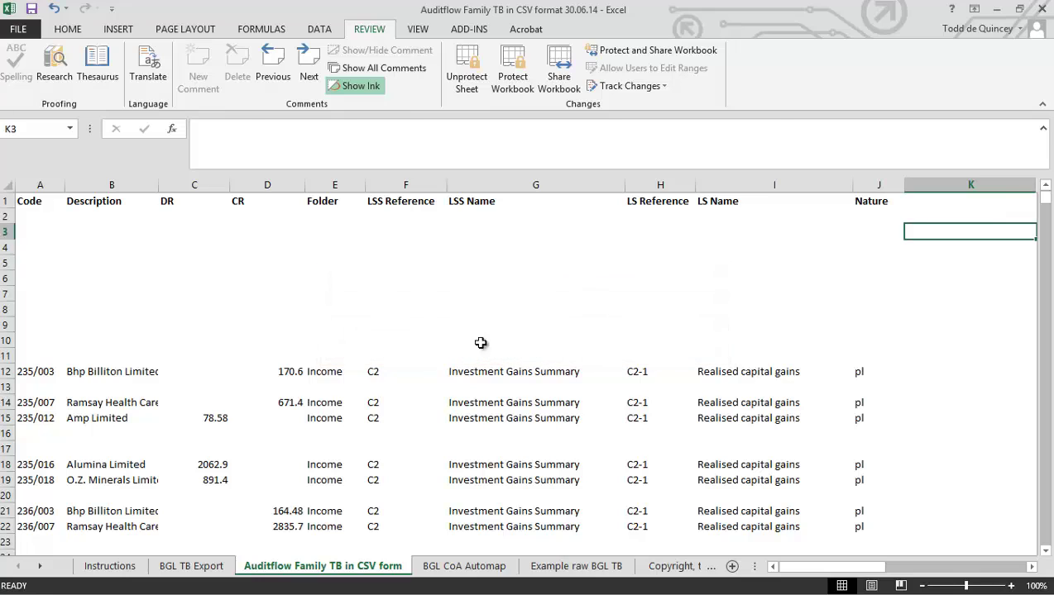
click(1042, 8)
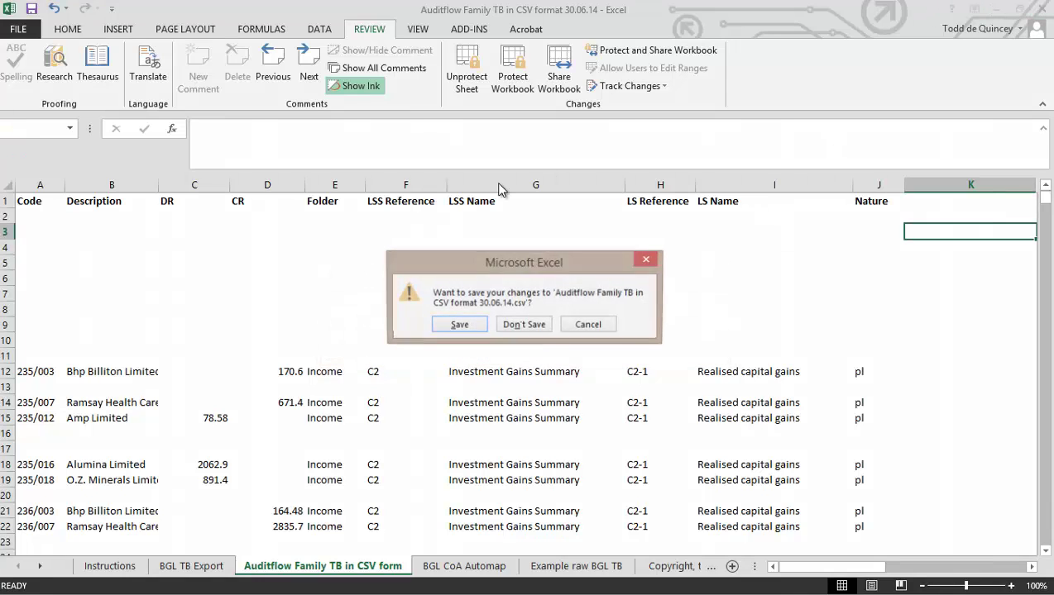
click(521, 327)
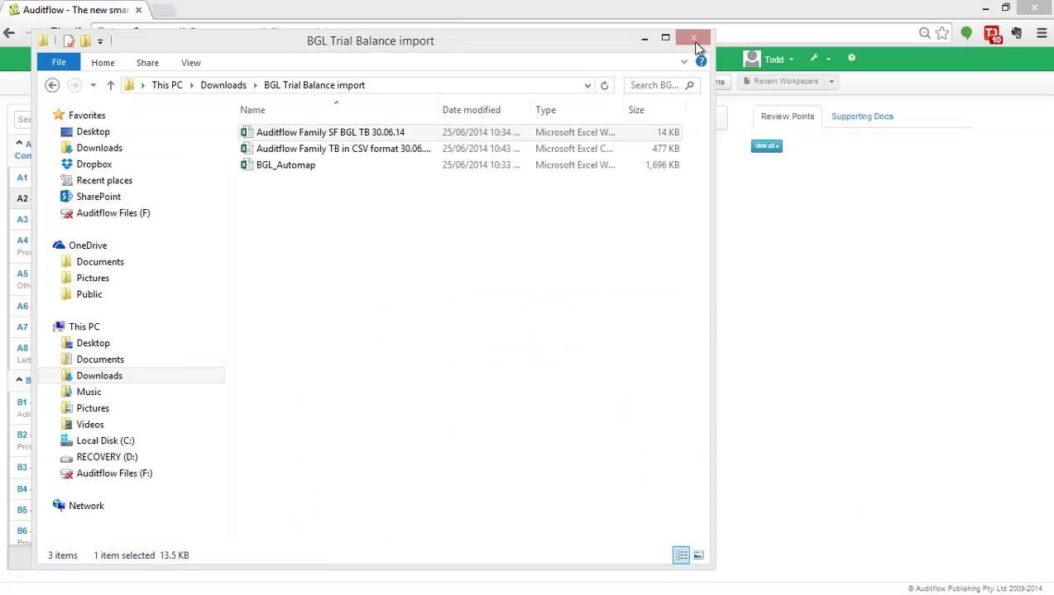
Choose 'Auditflow Family TB in CSV format 30.06.14' from BGL Trial Balance import for upload.
click(697, 40)
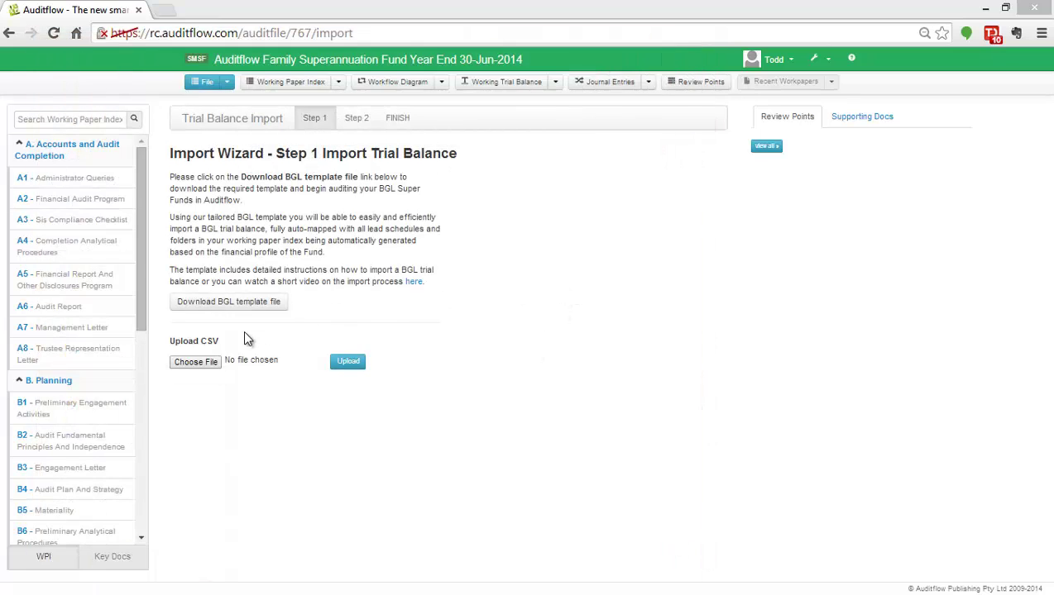
click(205, 365)
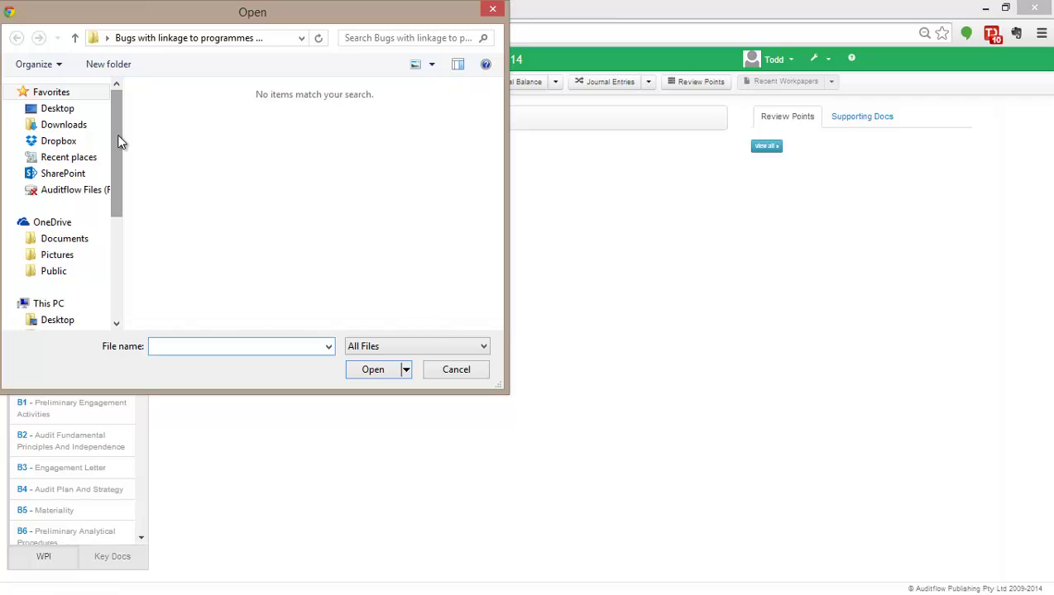
double_click(284, 209)
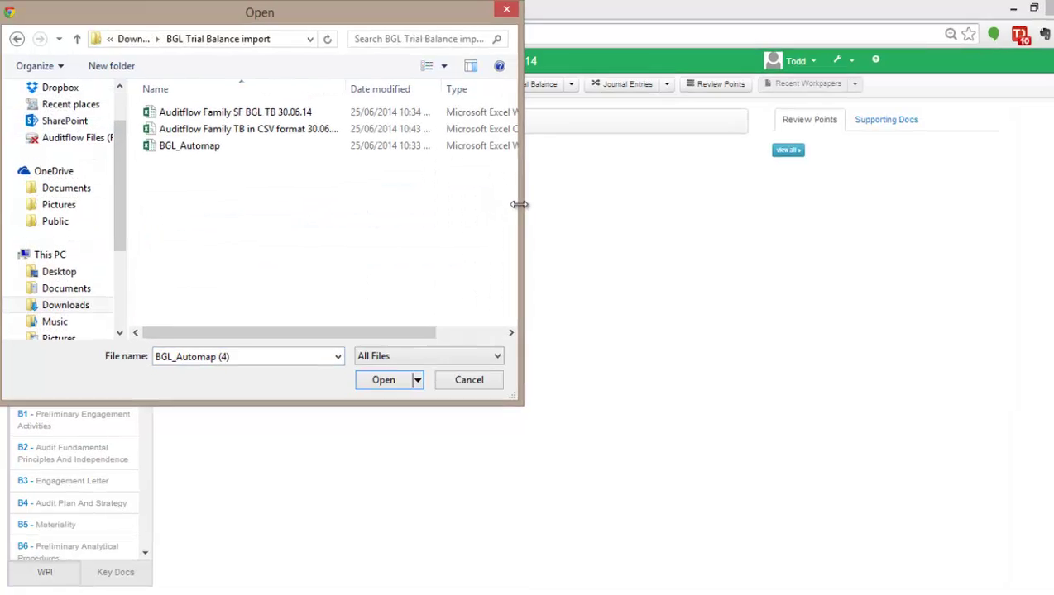
drag(510, 206, 623, 211)
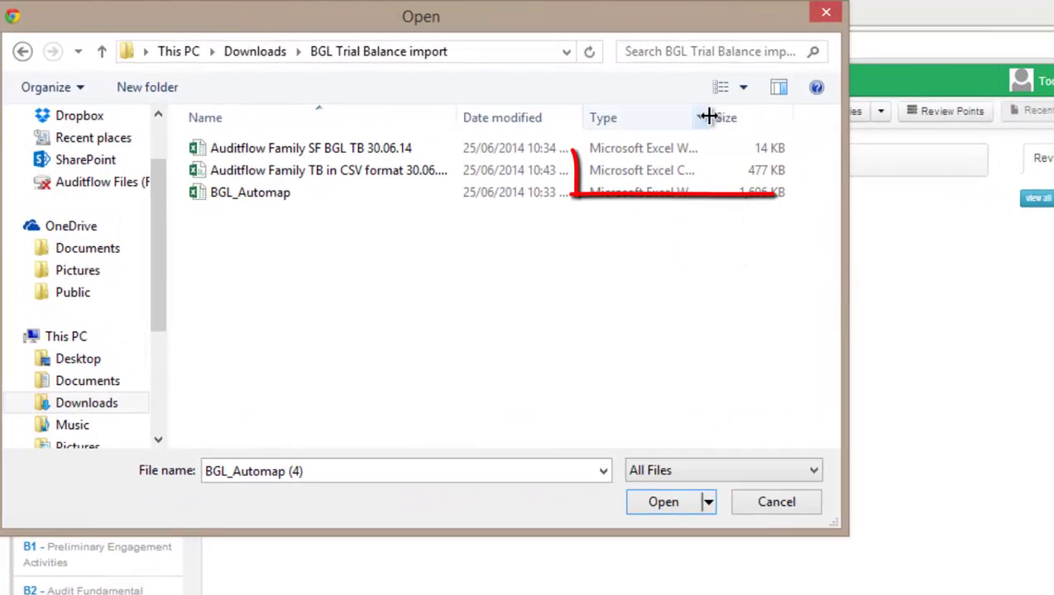
drag(709, 117, 794, 117)
click(668, 178)
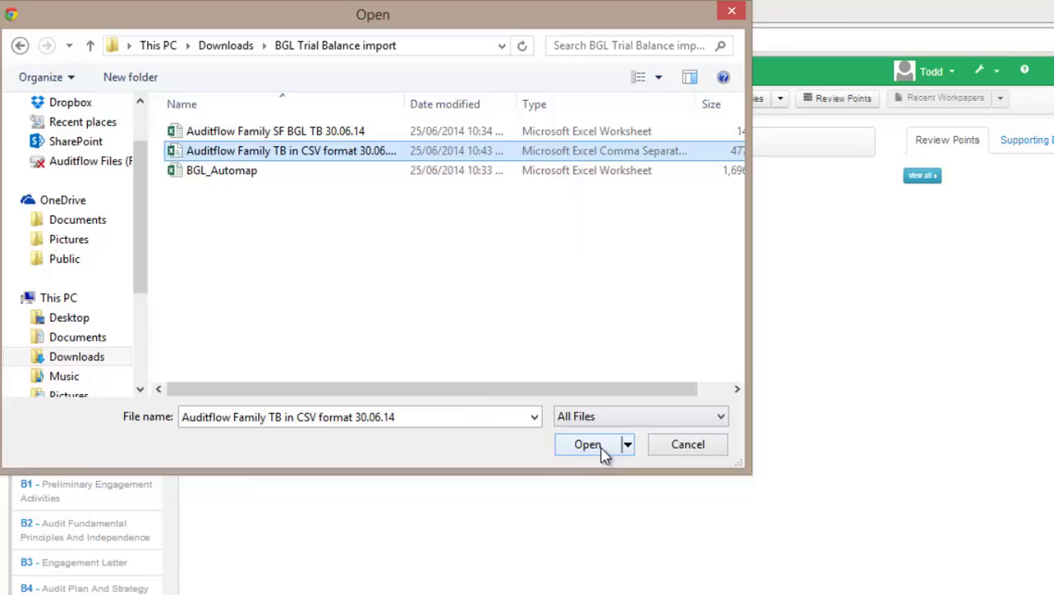
click(506, 377)
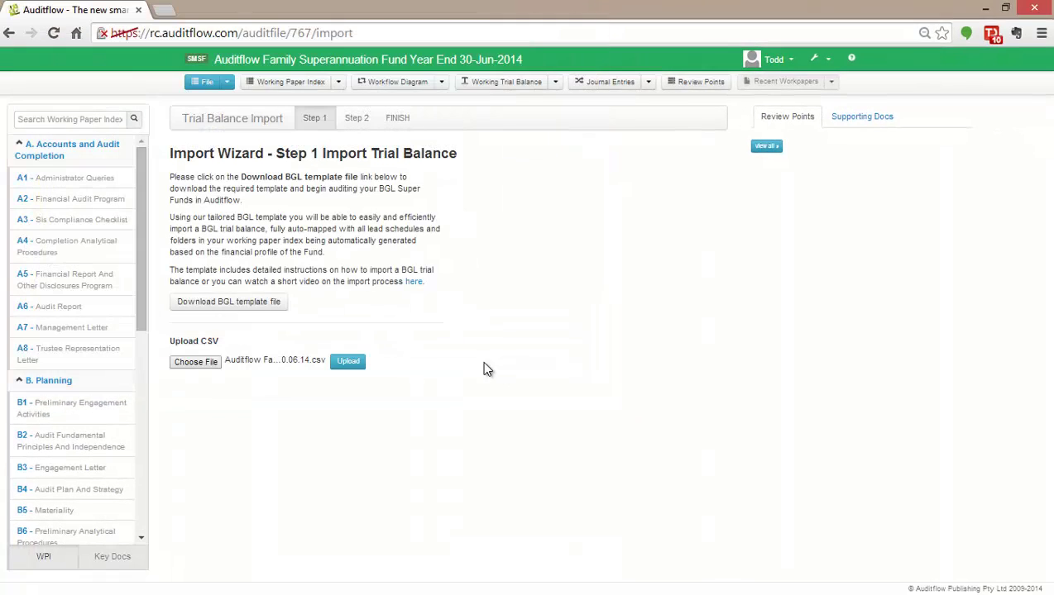
Upload the CSV, use the Code, Description, DR, CR row as headers, and finish.
click(348, 363)
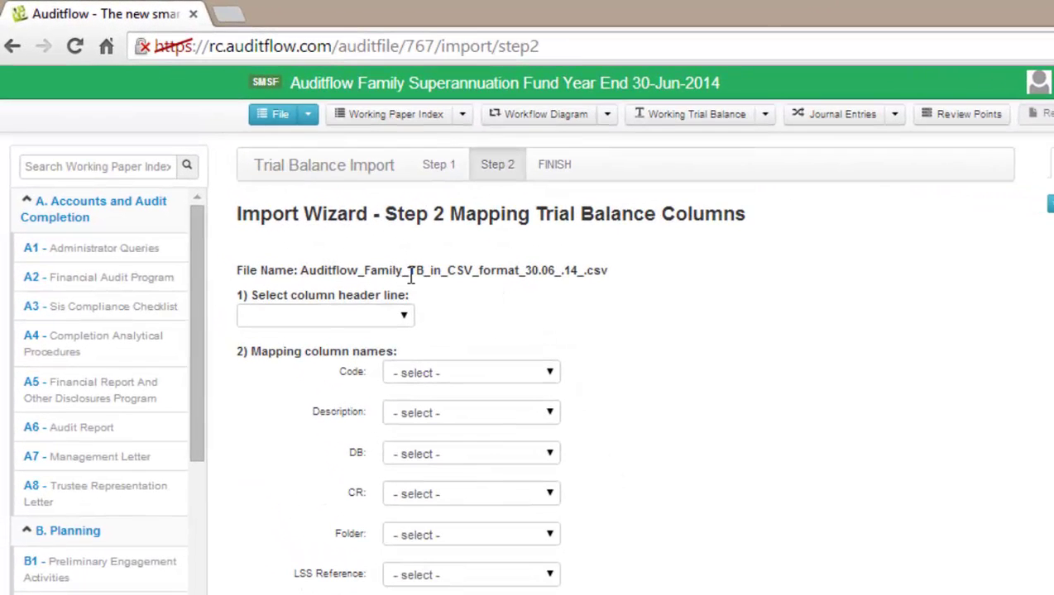
click(390, 319)
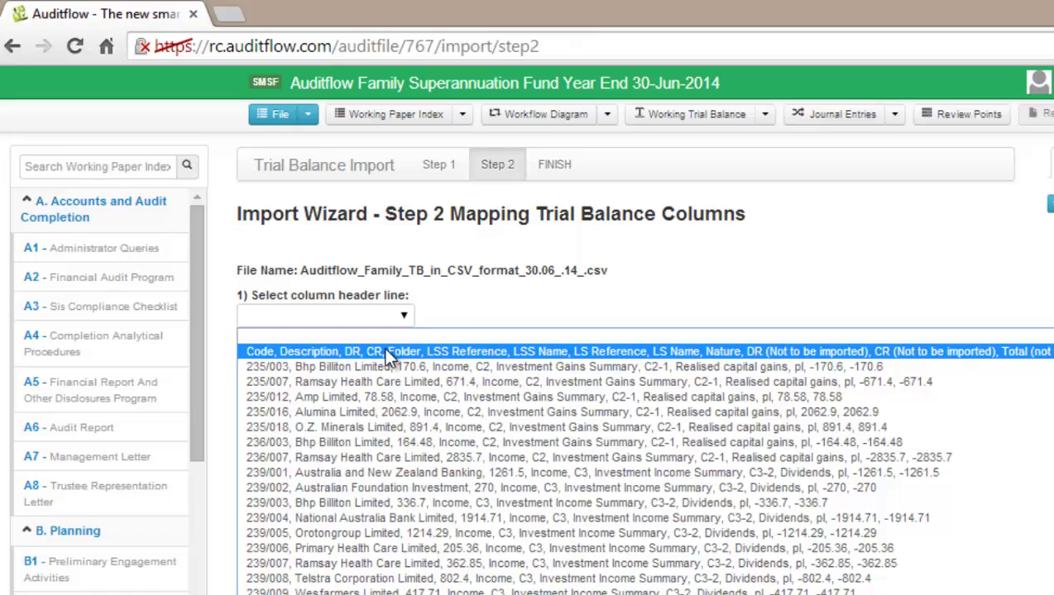
click(385, 352)
scroll(820, 301, down, 2)
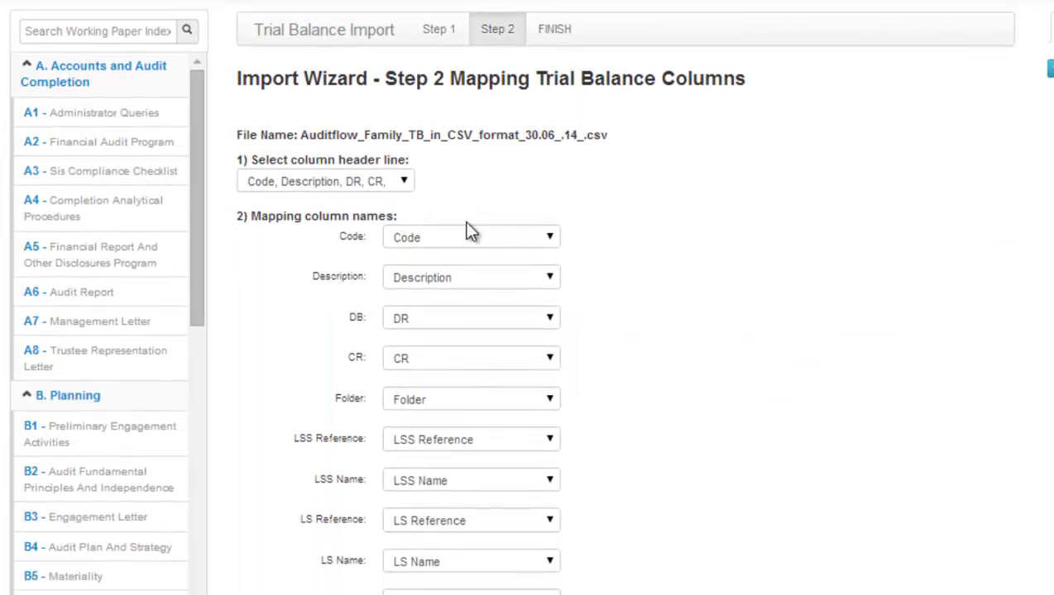
scroll(537, 331, down, 2)
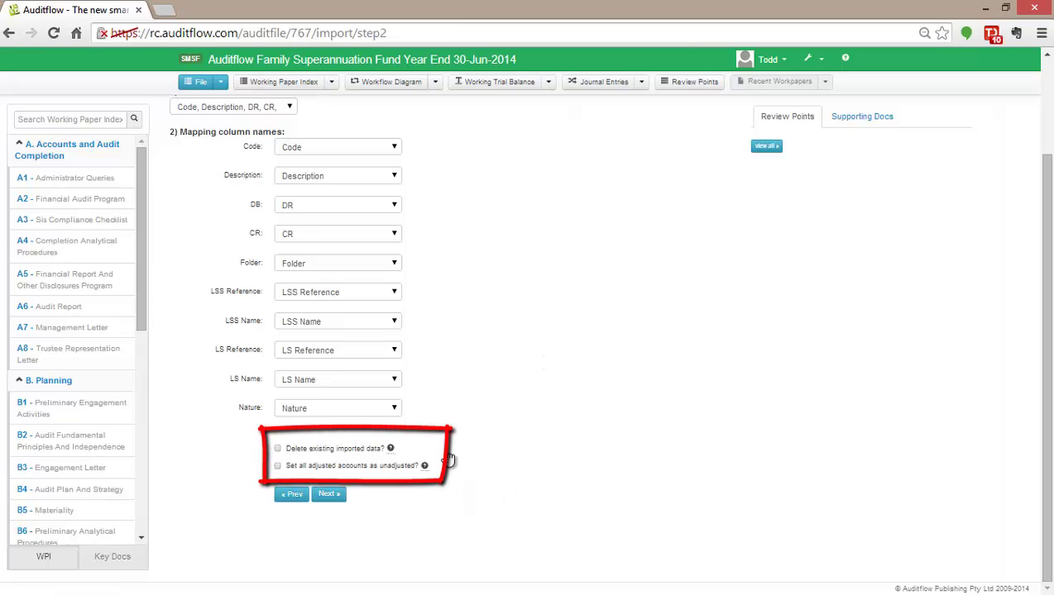
click(331, 496)
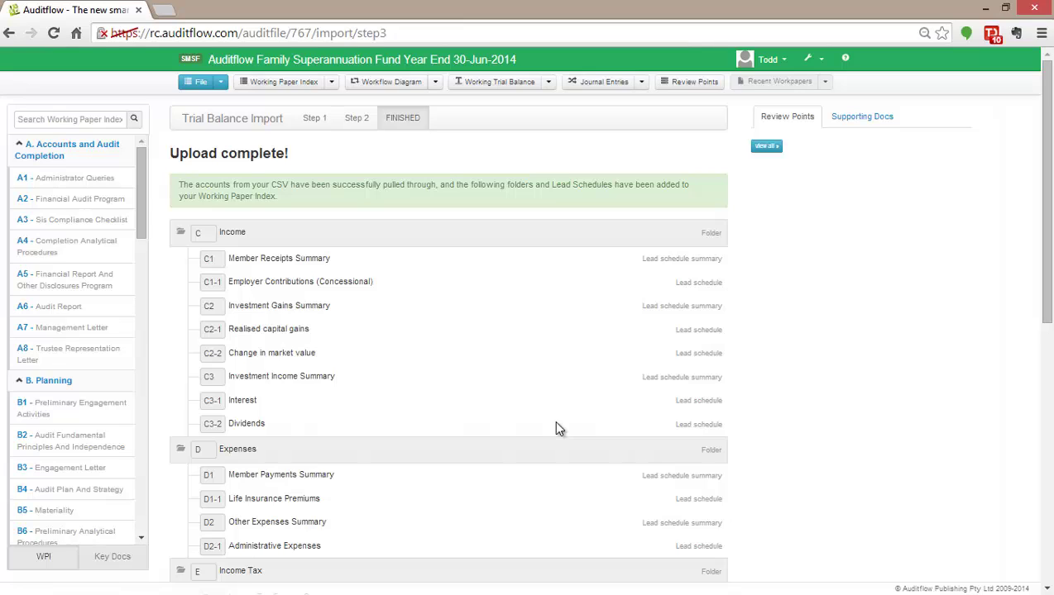
Check the imported accounts in the Working Trial Balance, then go to the Working Paper Index.
click(505, 89)
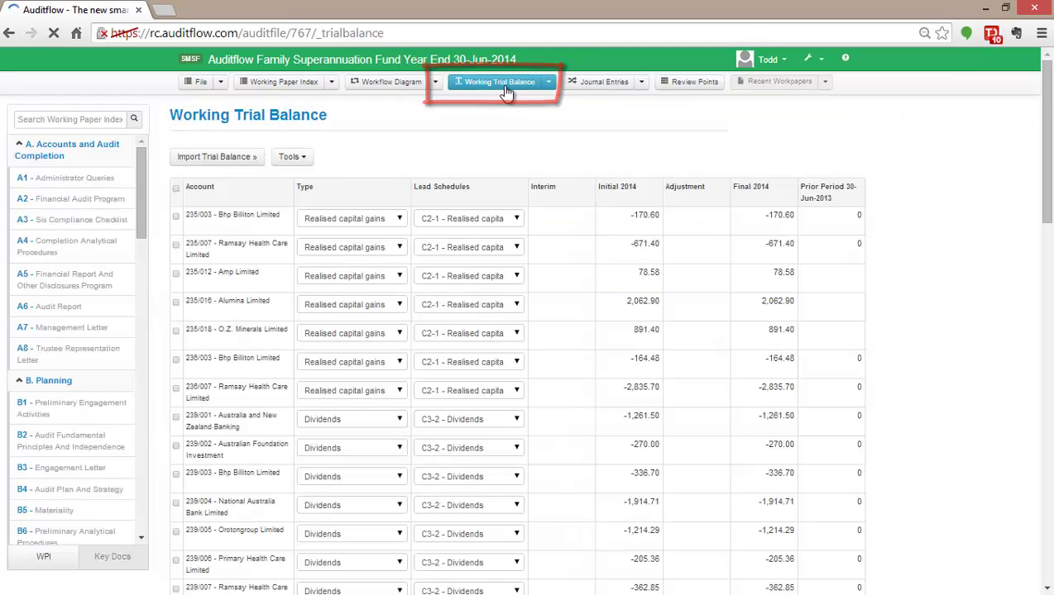
click(307, 86)
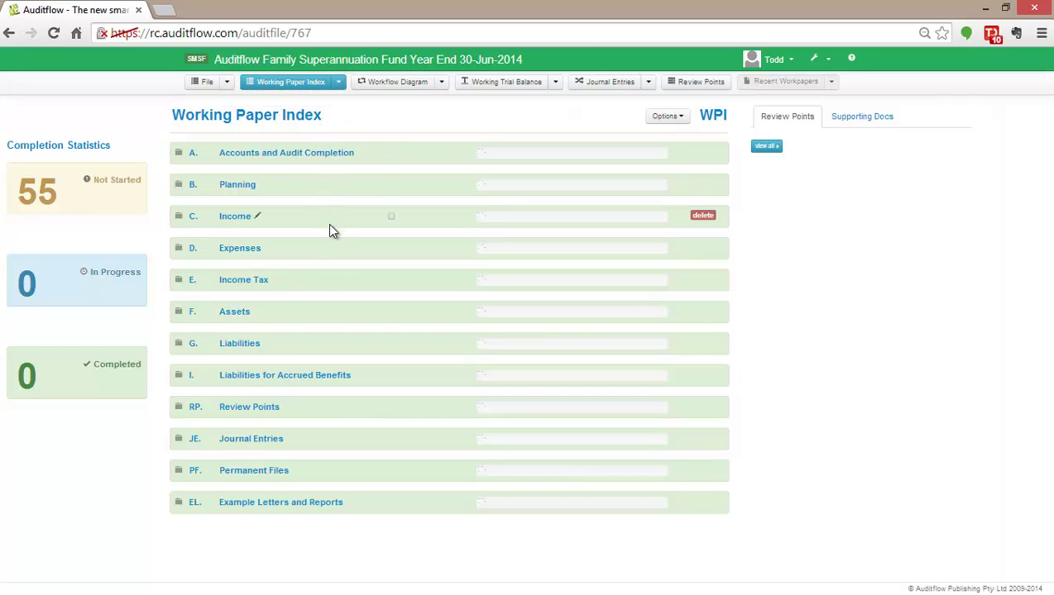
Inspect the F1 Investments Summary shares totalling 129,810.38, then return to the index.
click(318, 311)
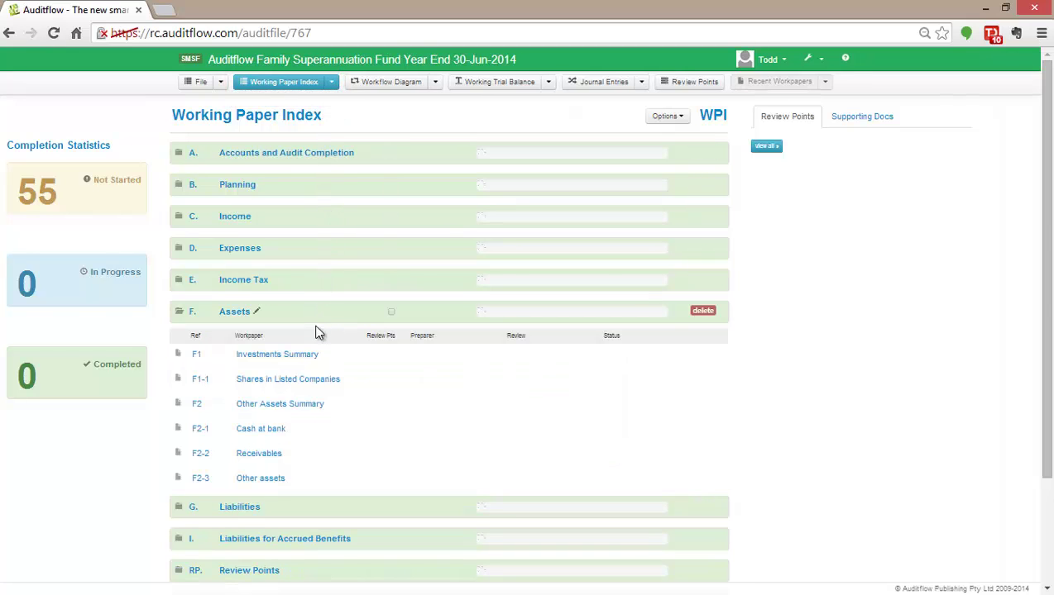
click(289, 354)
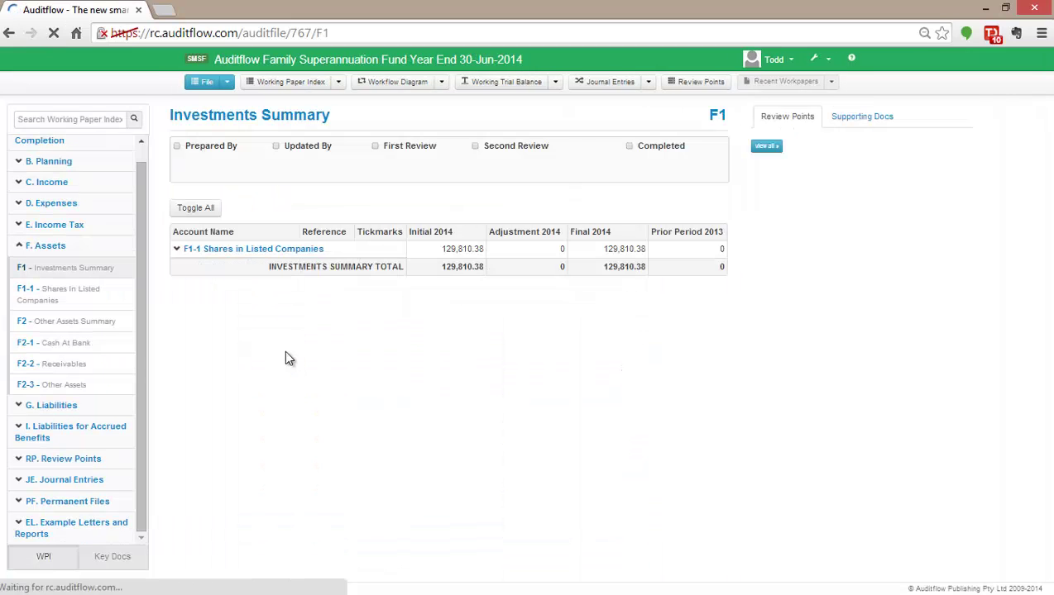
click(199, 209)
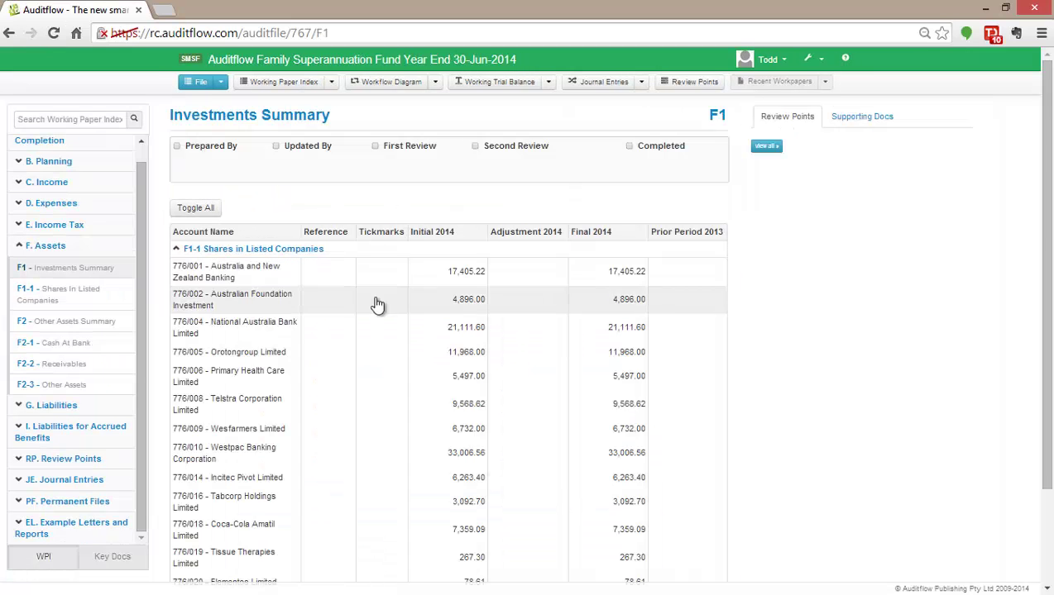
scroll(376, 308, down, 3)
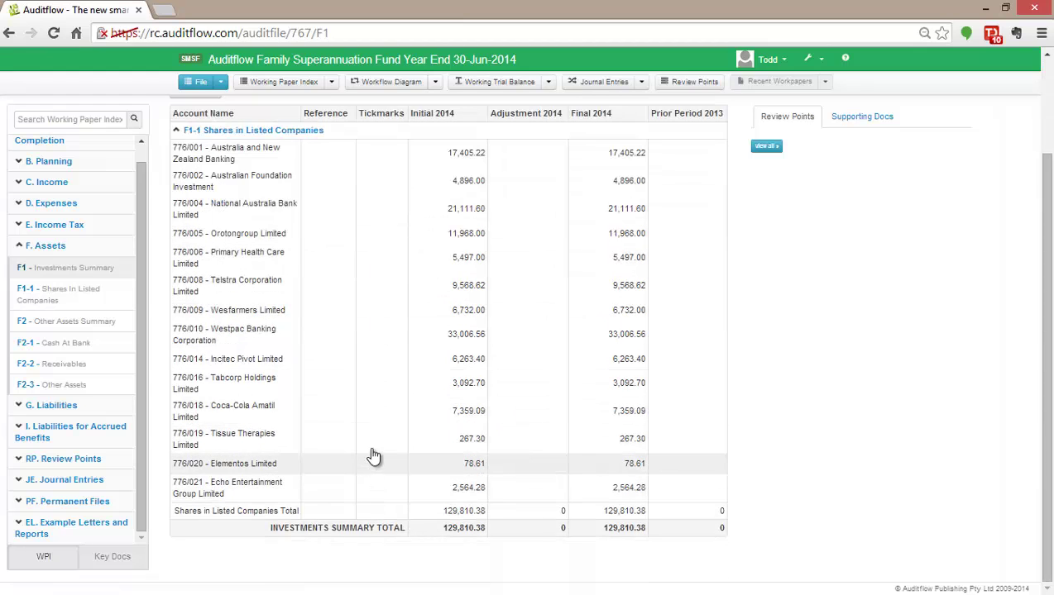
scroll(364, 298, up, 3)
click(194, 209)
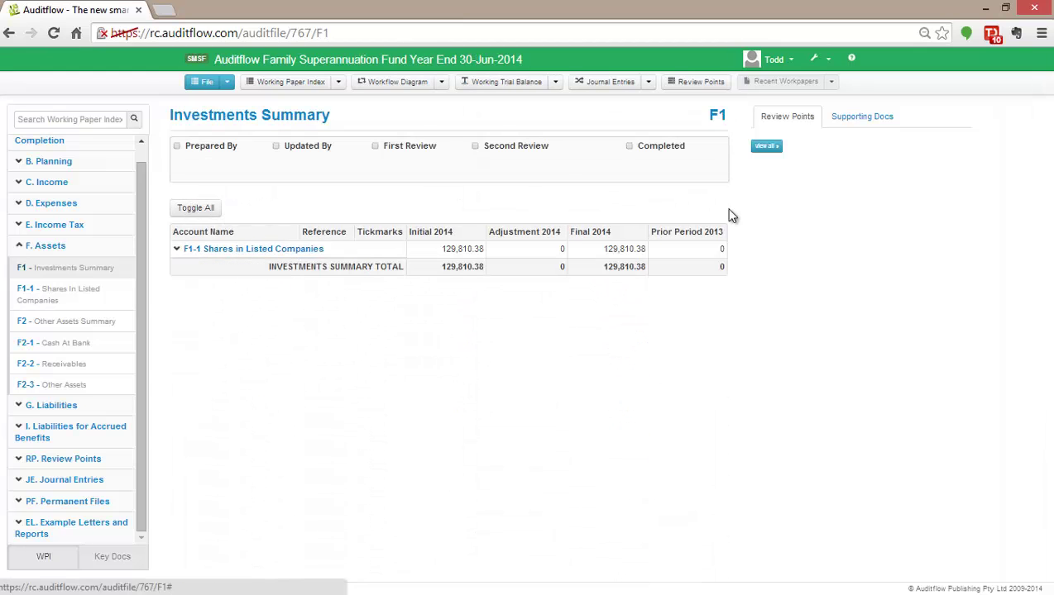
click(291, 86)
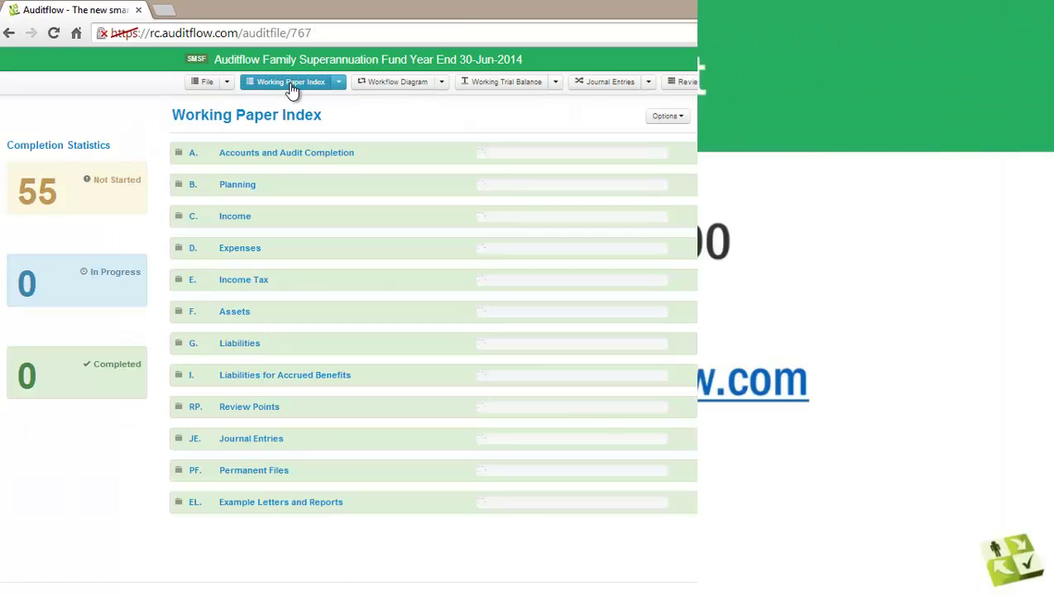